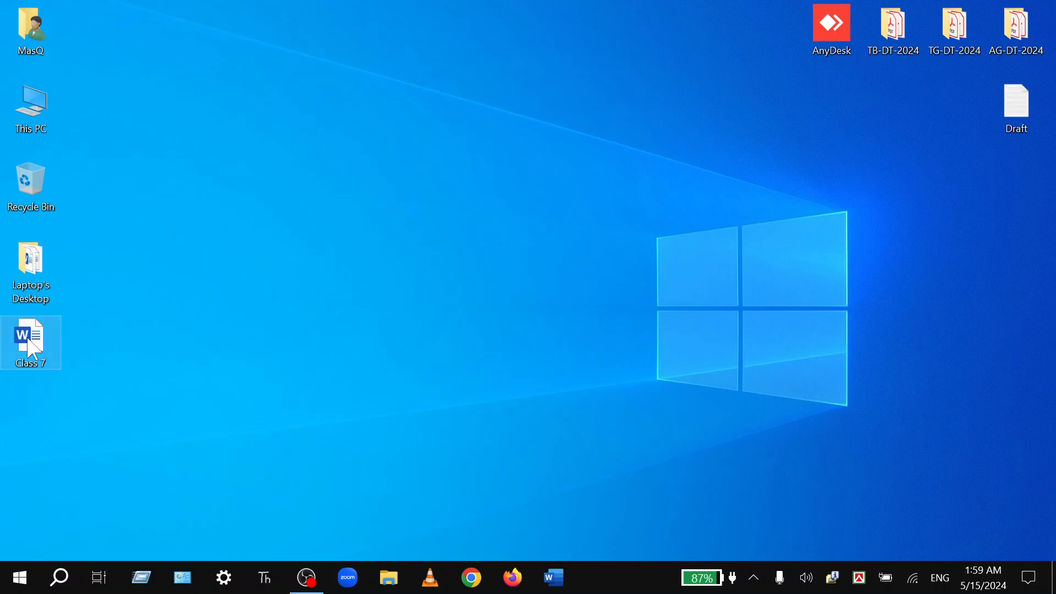
Open the Class 7 document from the desktop and dismiss the licence notice.
{"action": "double_click", "coordinate": [29, 340]}
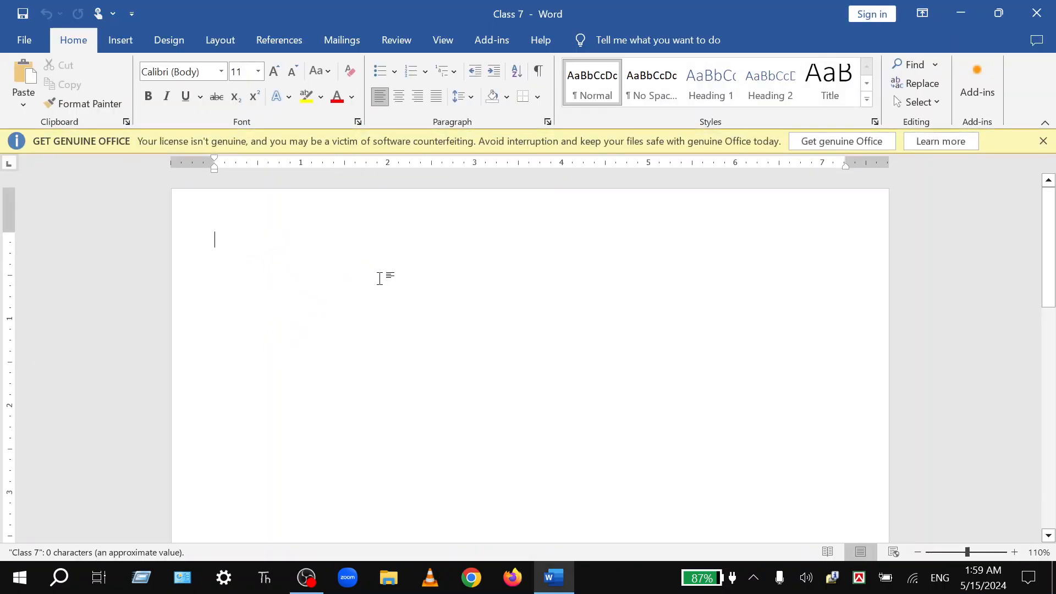
{"action": "left_click", "coordinate": [1043, 140]}
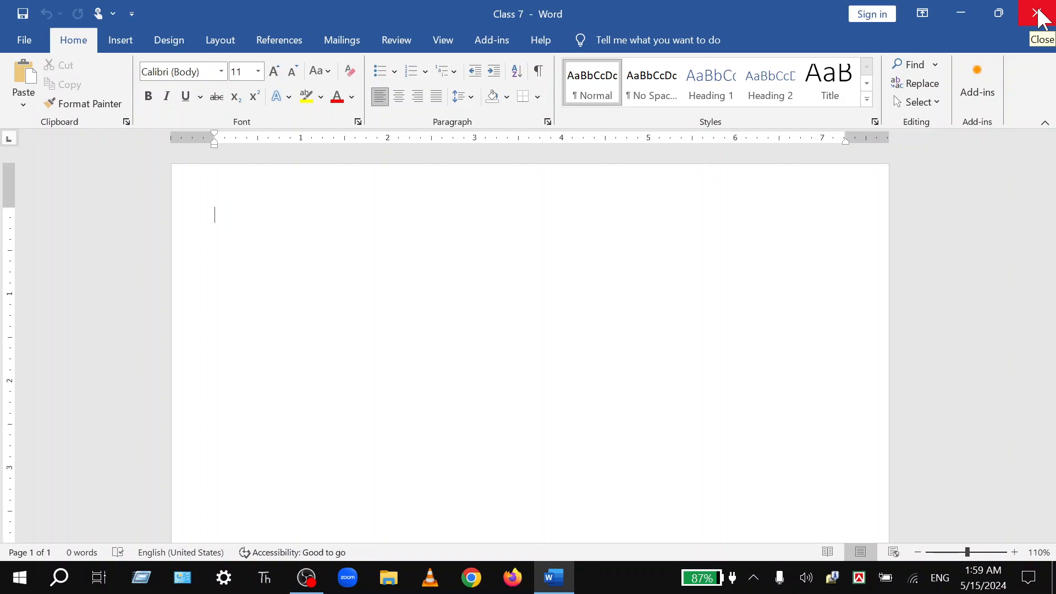
Write "Title Bar" and "Tab" as the first two lines of the blank document.
{"action": "type", "text": "T"}
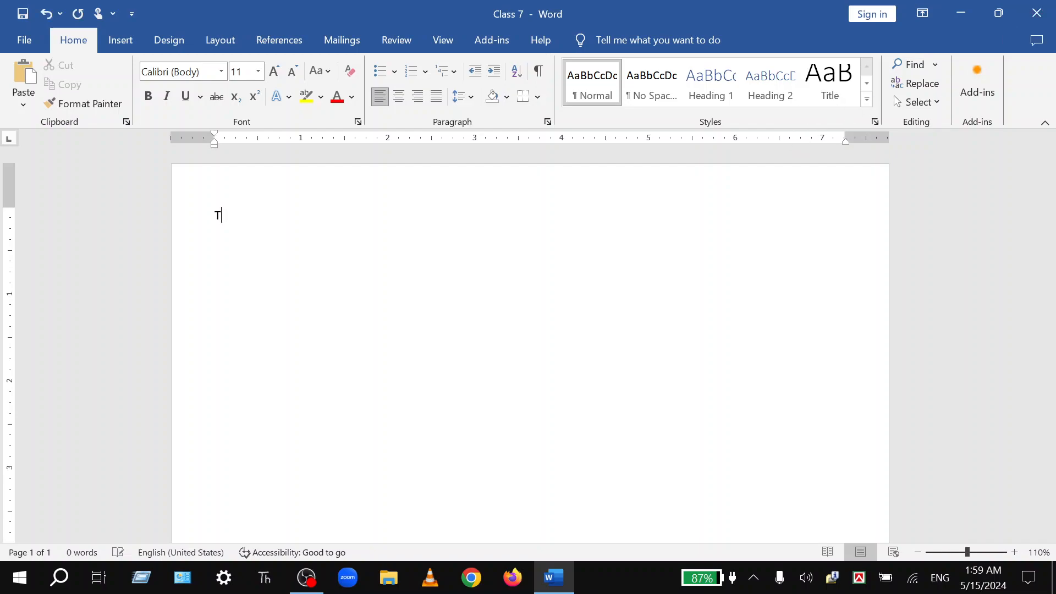
{"action": "type", "text": "itle Bar"}
{"action": "key", "text": "Return"}
{"action": "type", "text": "Tab"}
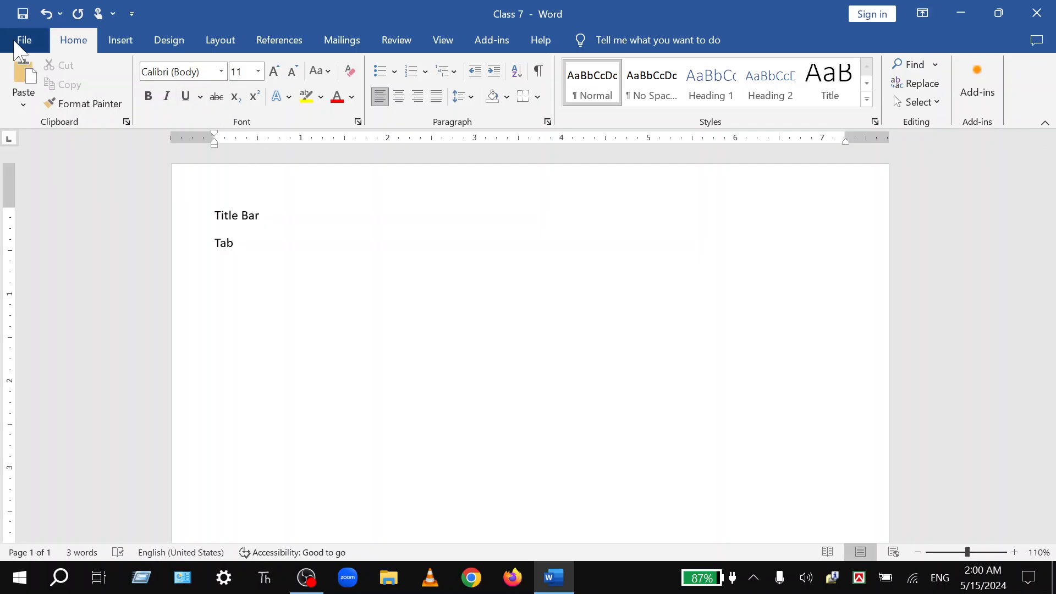
Examine the commands offered under Insert, Design, Layout, References, Mailings, Review and View, ending back at Home.
{"action": "left_click", "coordinate": [118, 41]}
{"action": "left_click", "coordinate": [175, 43]}
{"action": "left_click", "coordinate": [221, 42]}
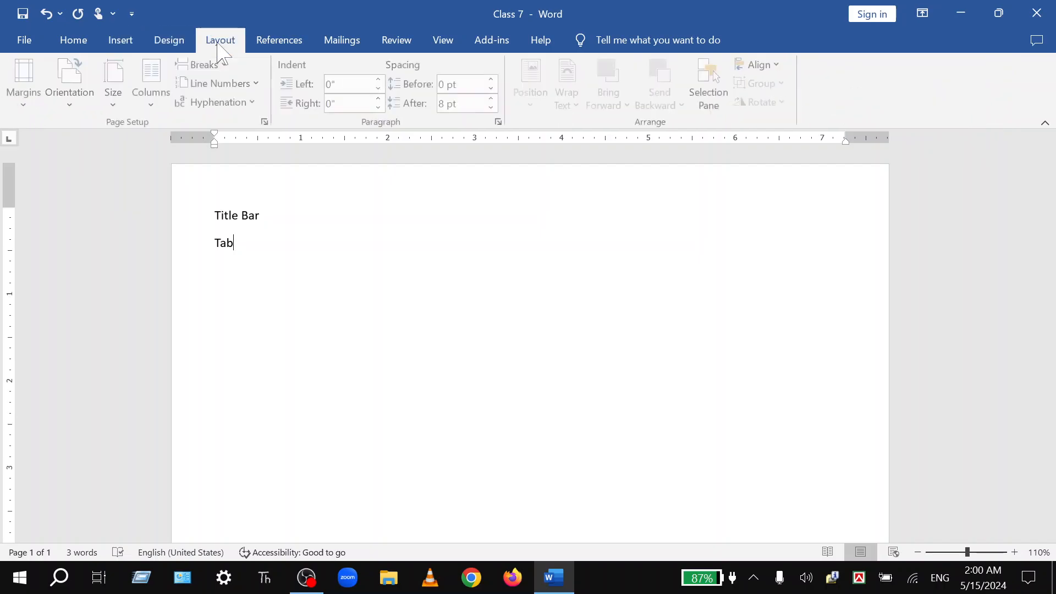
{"action": "left_click", "coordinate": [292, 50]}
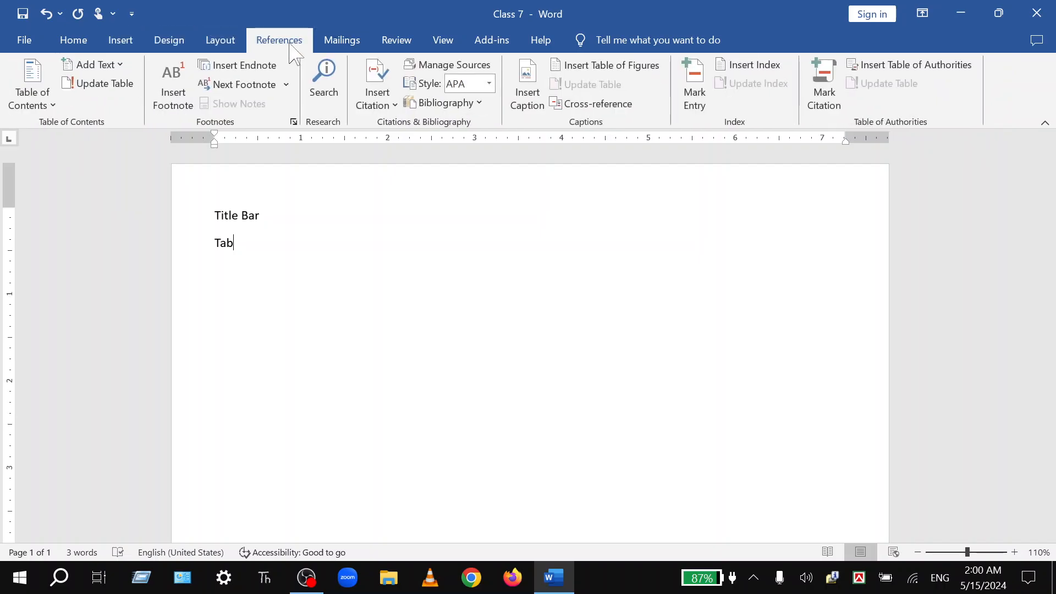
{"action": "left_click", "coordinate": [346, 43]}
{"action": "left_click", "coordinate": [404, 51]}
{"action": "left_click", "coordinate": [443, 41]}
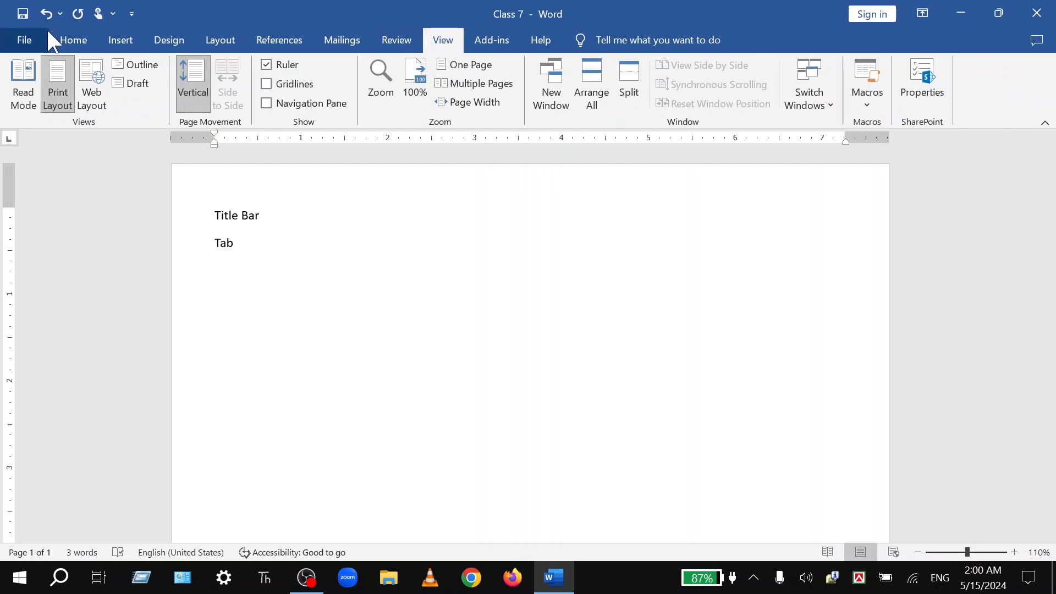
{"action": "left_click", "coordinate": [73, 40]}
Add the line "Groups" below "Tab".
{"action": "key", "text": "Return"}
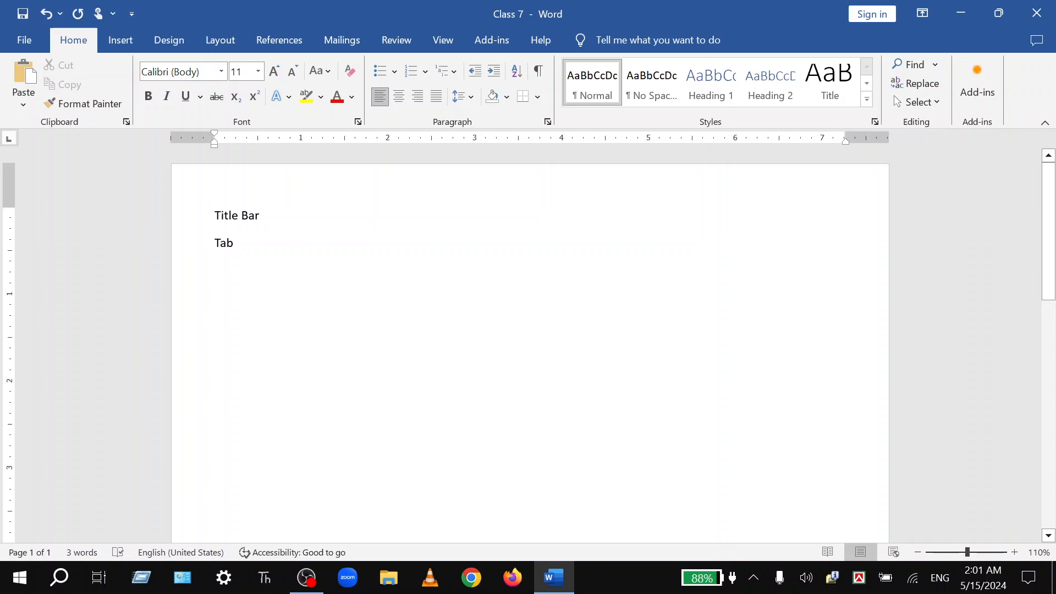
{"action": "type", "text": "G"}
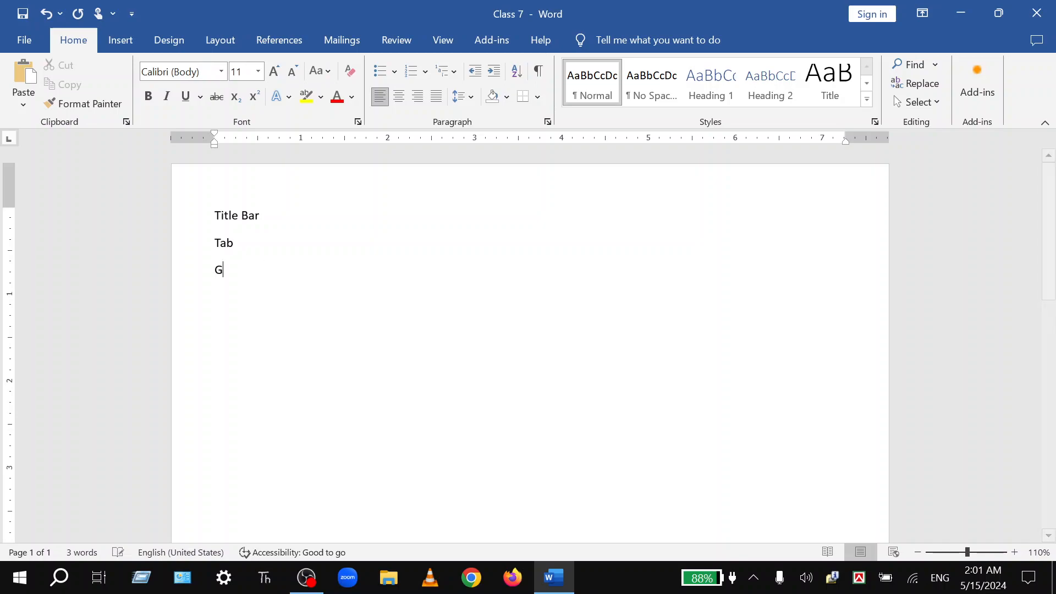
{"action": "type", "text": "roups"}
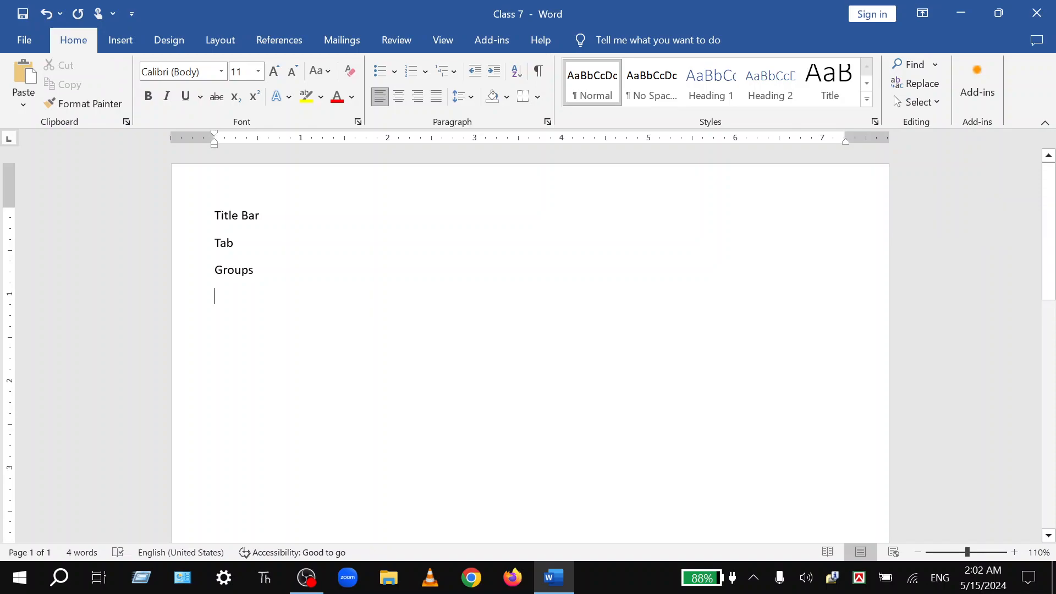
Add the lines "Commands" and "Ribbon" below "Groups", with the first one spelled correctly.
{"action": "type", "text": "Comaands"}
{"action": "left_click", "coordinate": [121, 44]}
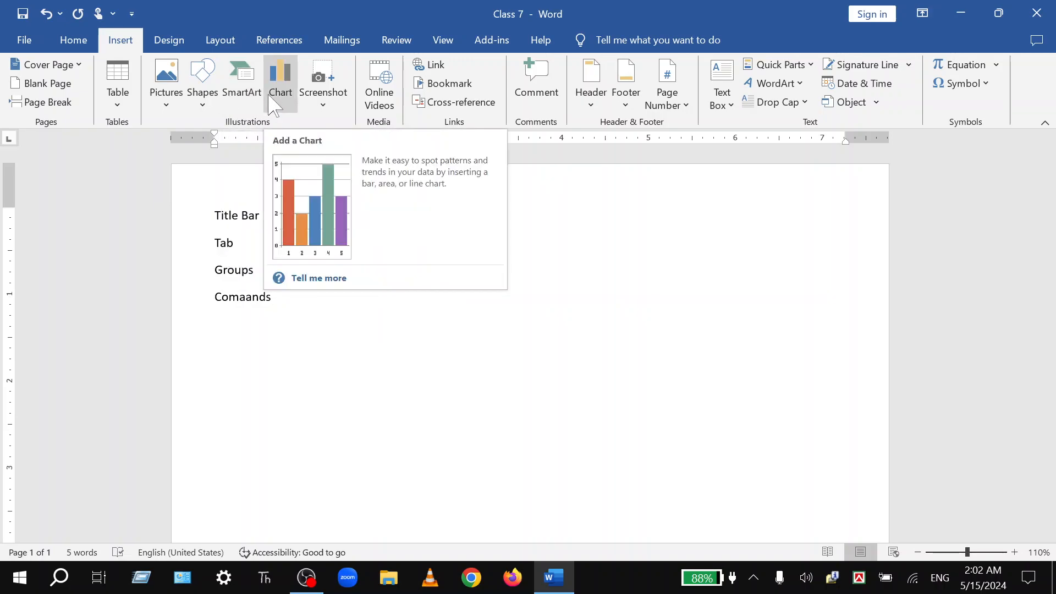
{"action": "key", "text": "BackSpace"}
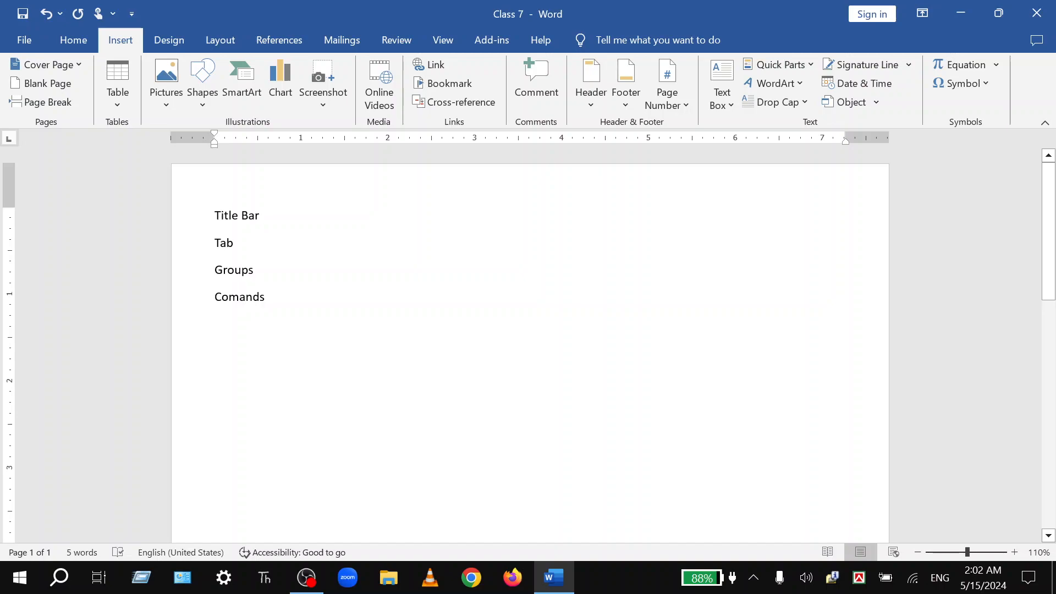
{"action": "type", "text": "m"}
{"action": "key", "text": "Return"}
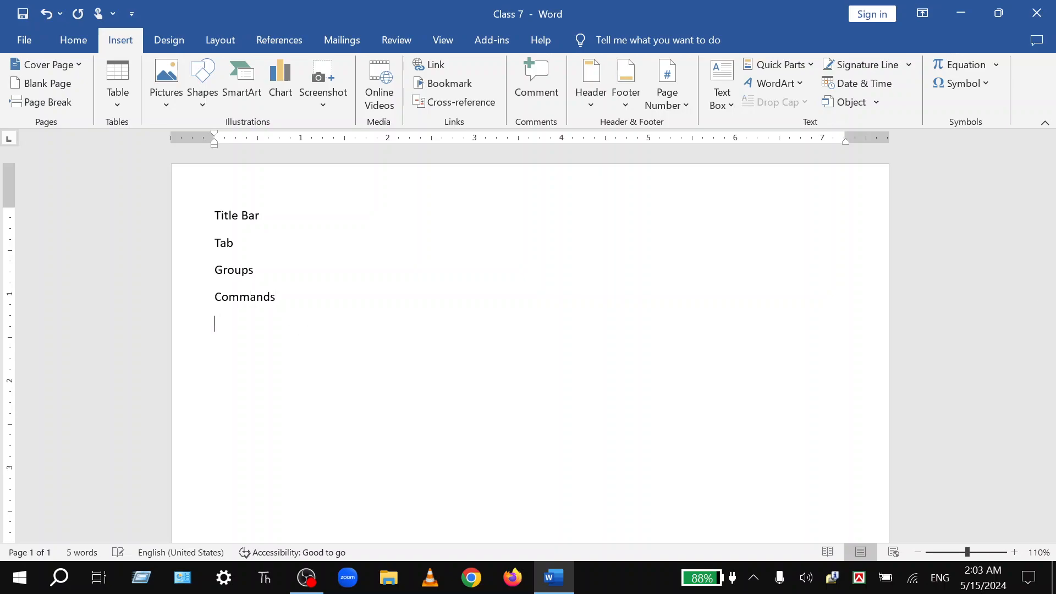
{"action": "type", "text": "Ribbon"}
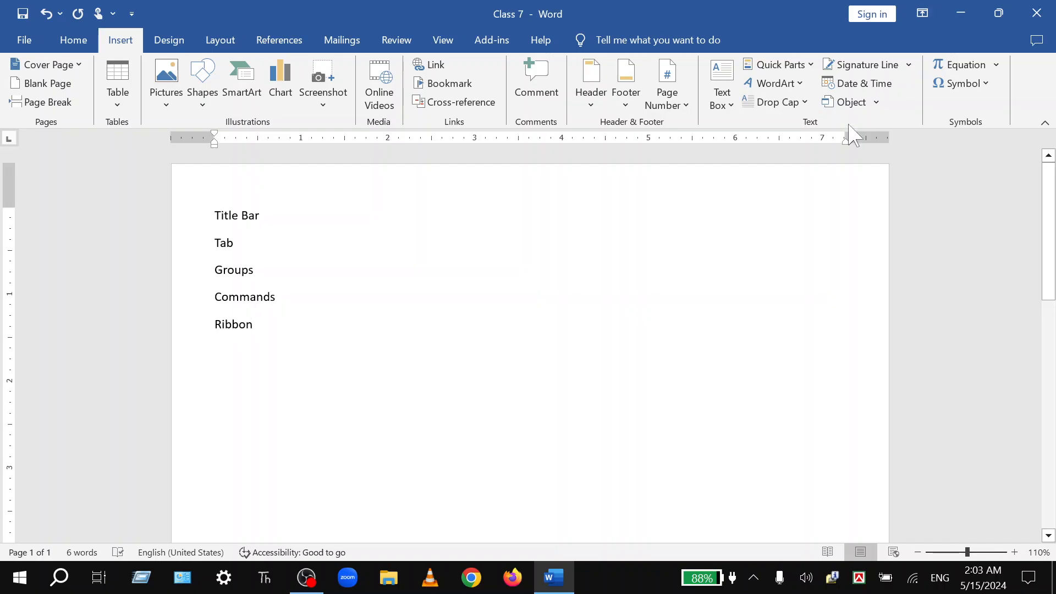
Switch the ribbon display to Auto-hide Ribbon, to Show Tabs, and back to Show Tabs and Commands.
{"action": "left_click", "coordinate": [933, 27]}
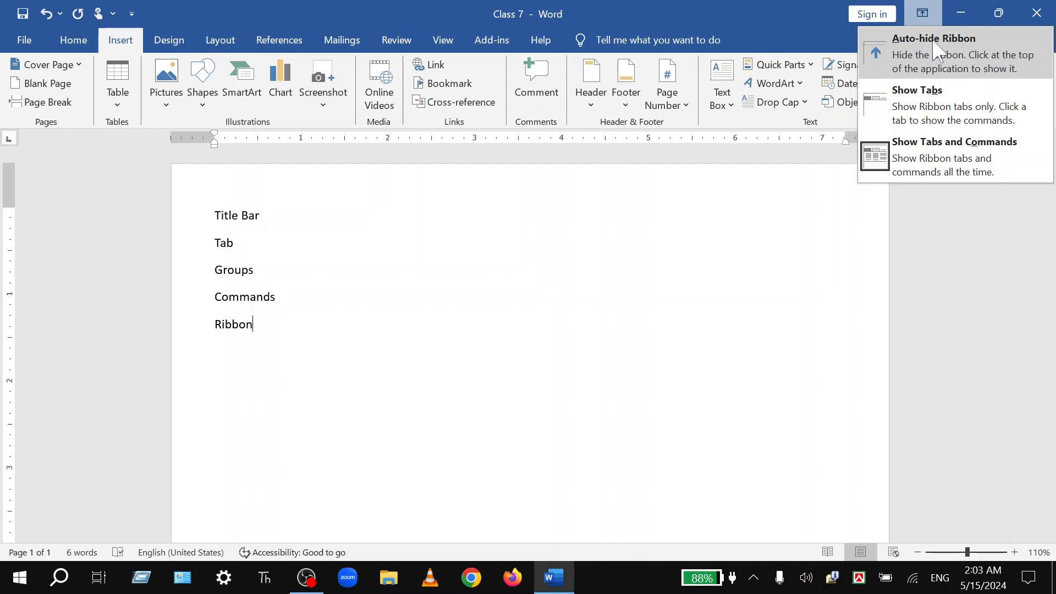
{"action": "left_click", "coordinate": [939, 51]}
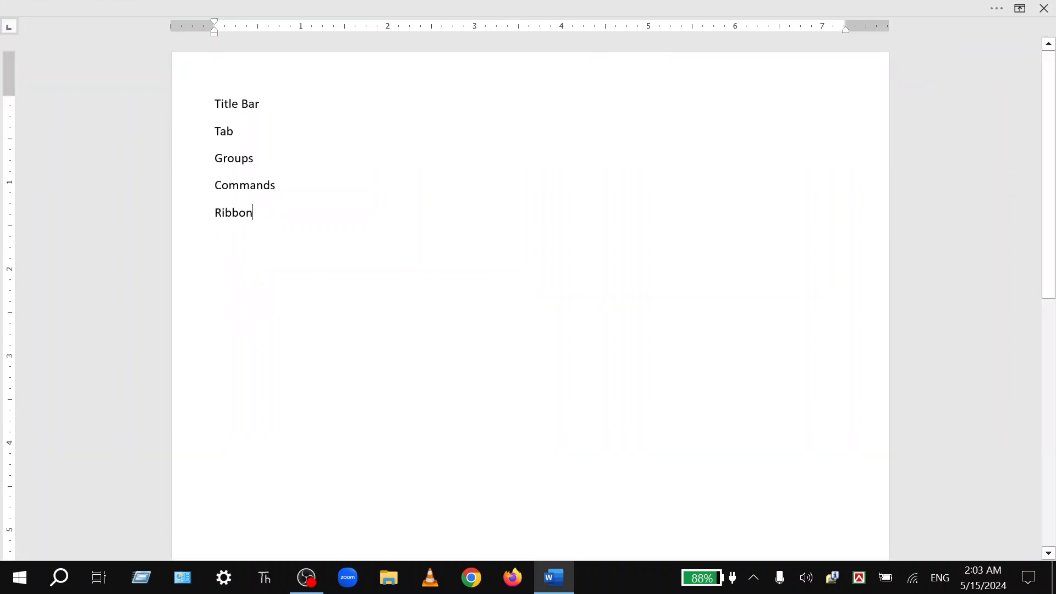
{"action": "left_click", "coordinate": [1021, 9]}
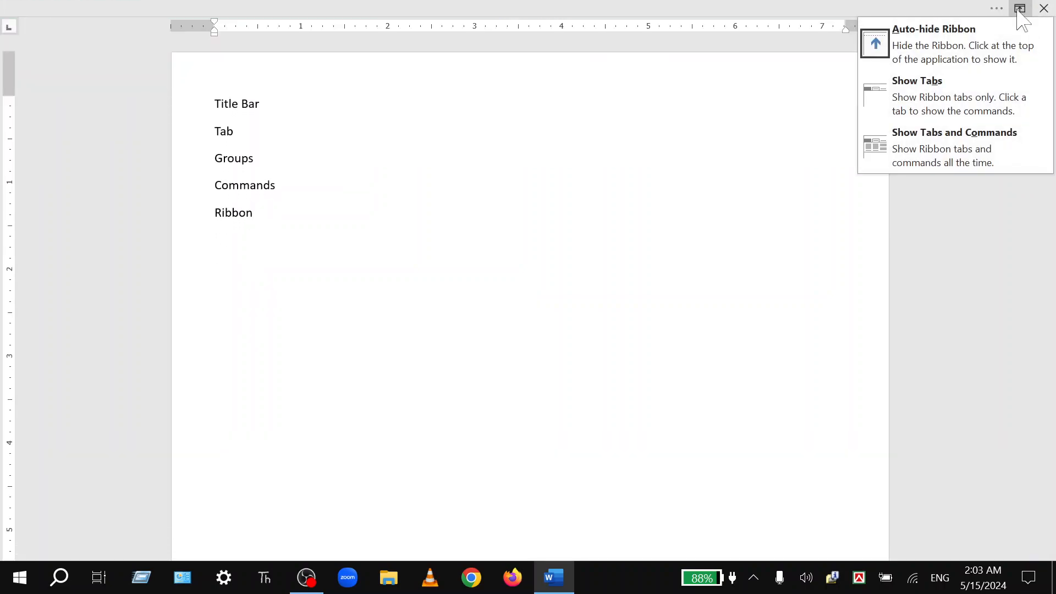
{"action": "left_click", "coordinate": [935, 96]}
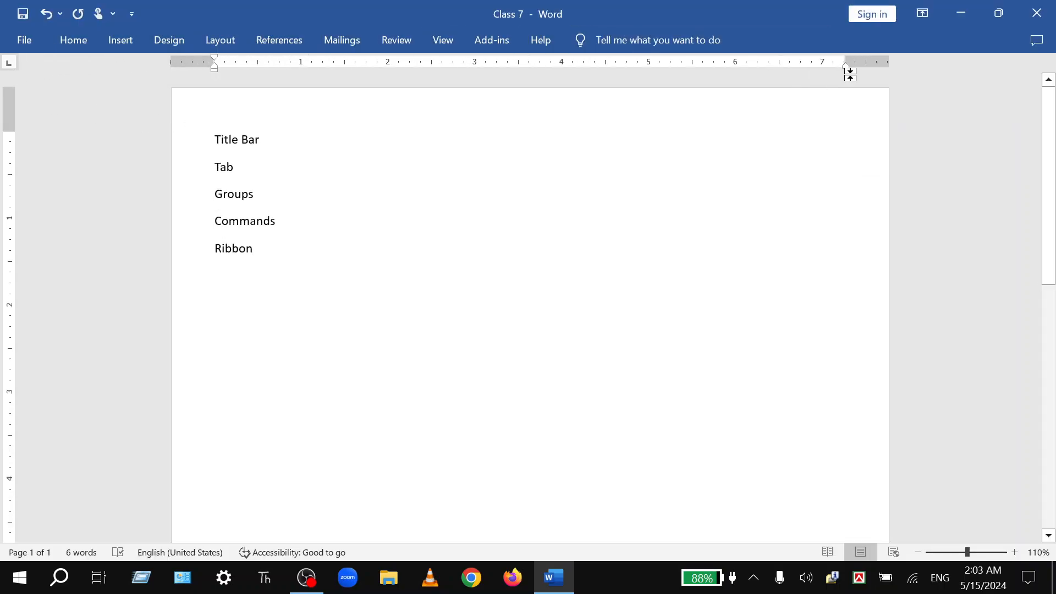
{"action": "left_click", "coordinate": [922, 13]}
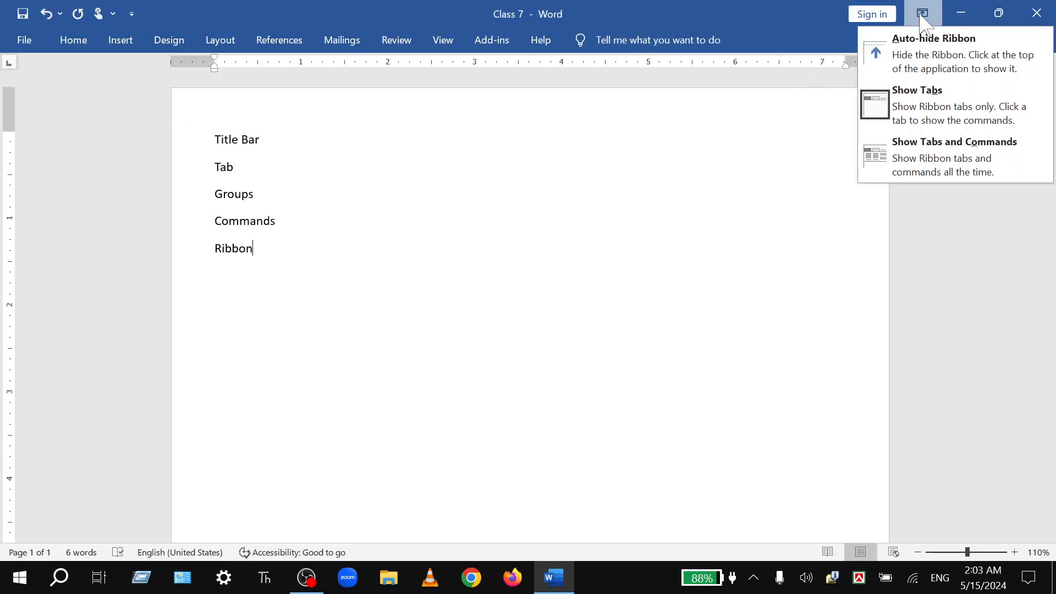
{"action": "left_click", "coordinate": [925, 155]}
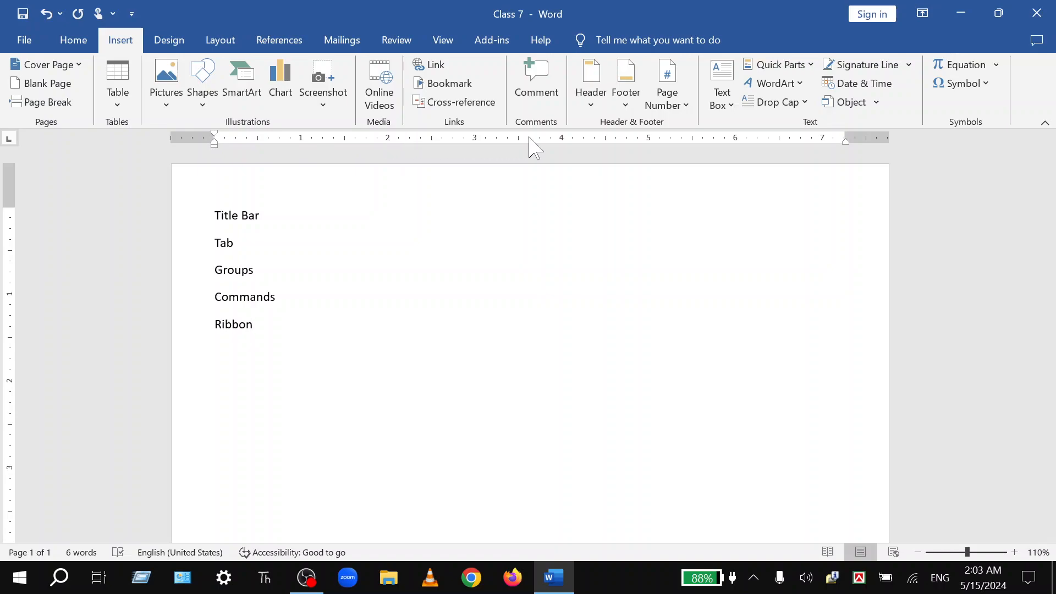
Add the lines "Horizontal ruller" and "Verticle Ruller" below "Ribbon".
{"action": "key", "text": "Return"}
{"action": "type", "text": "Horizontal ruller"}
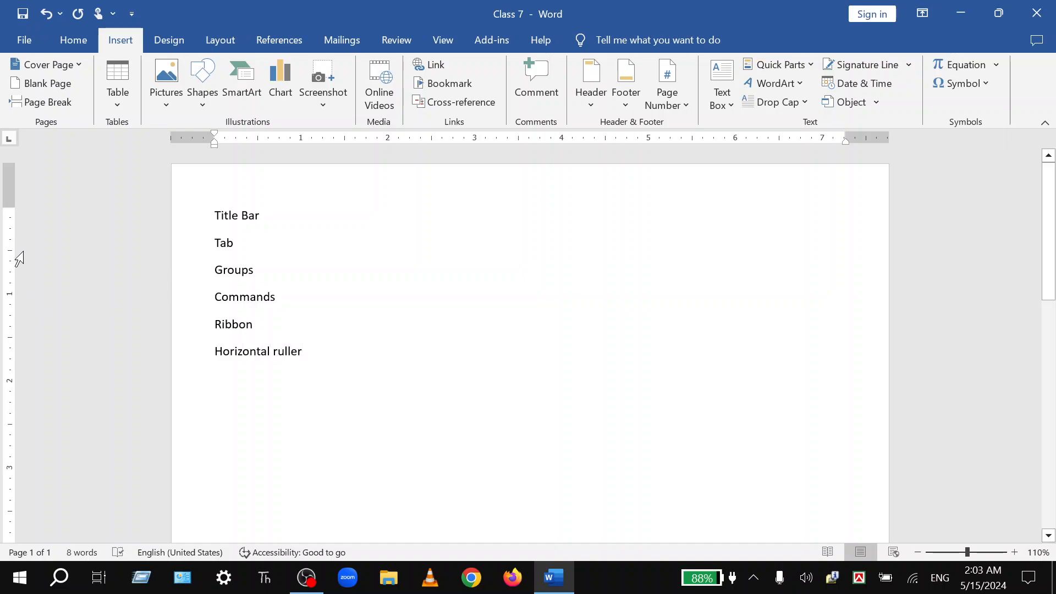
{"action": "key", "text": "Return"}
{"action": "type", "text": "Ver"}
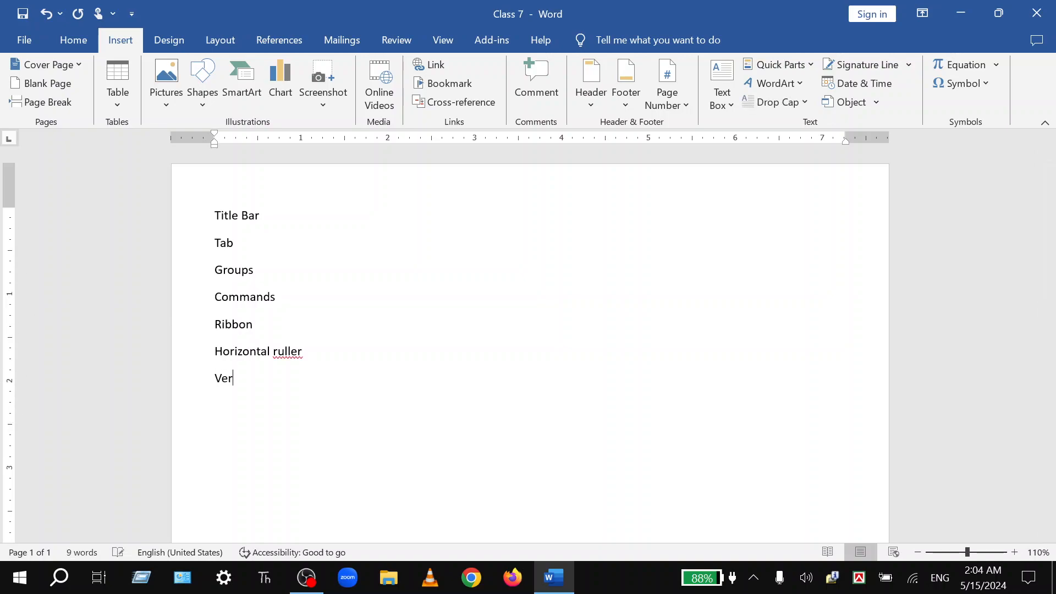
{"action": "type", "text": "ticle Rull"}
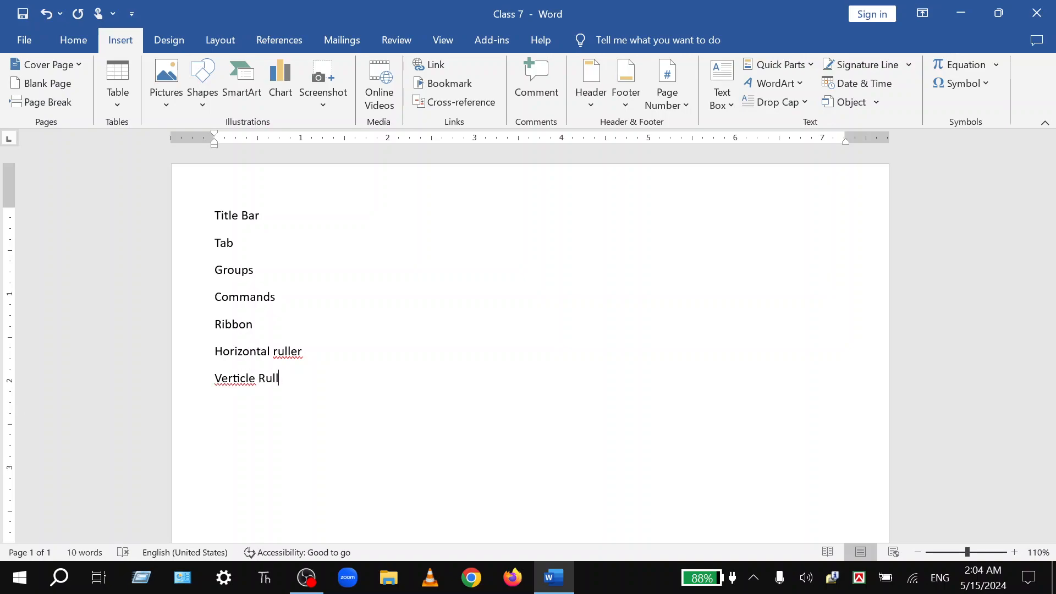
{"action": "type", "text": "er"}
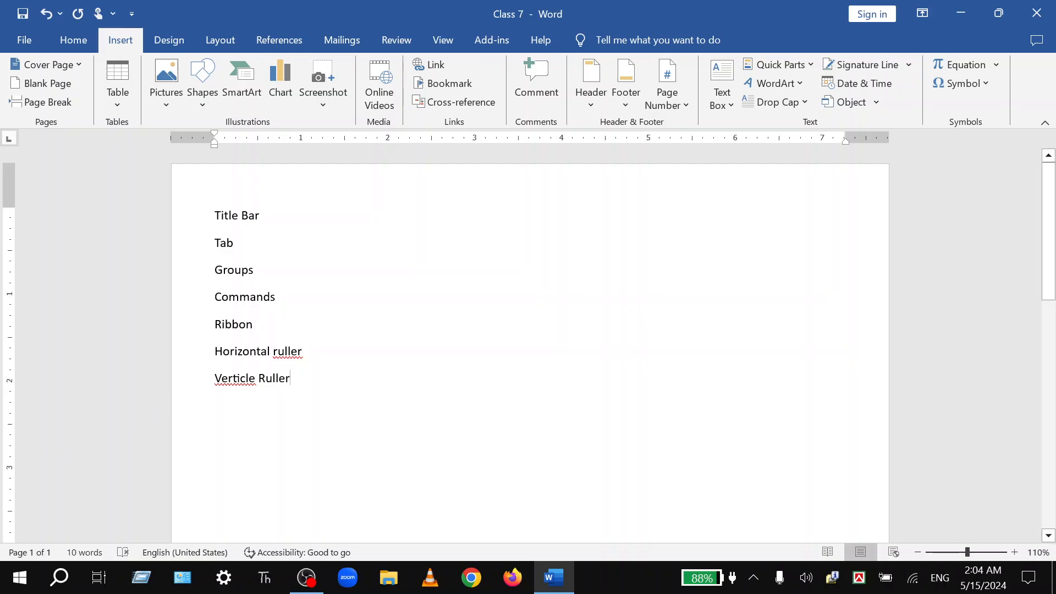
Correct the spelling of the last two lines to "Horizontal ruler" and "Vertical Ruler".
{"action": "right_click", "coordinate": [229, 381]}
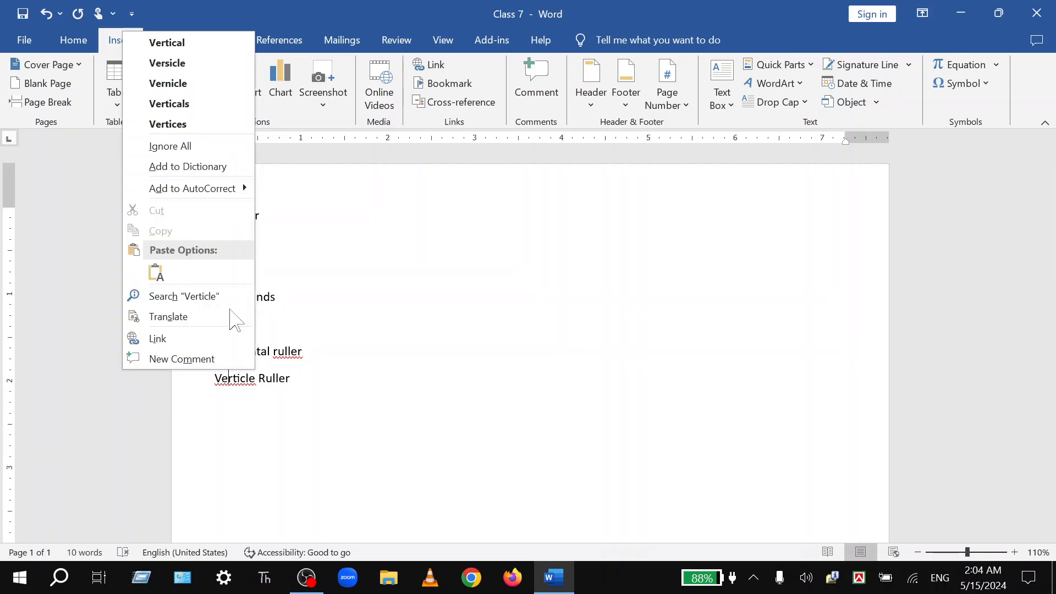
{"action": "left_click", "coordinate": [205, 44]}
{"action": "right_click", "coordinate": [290, 353]}
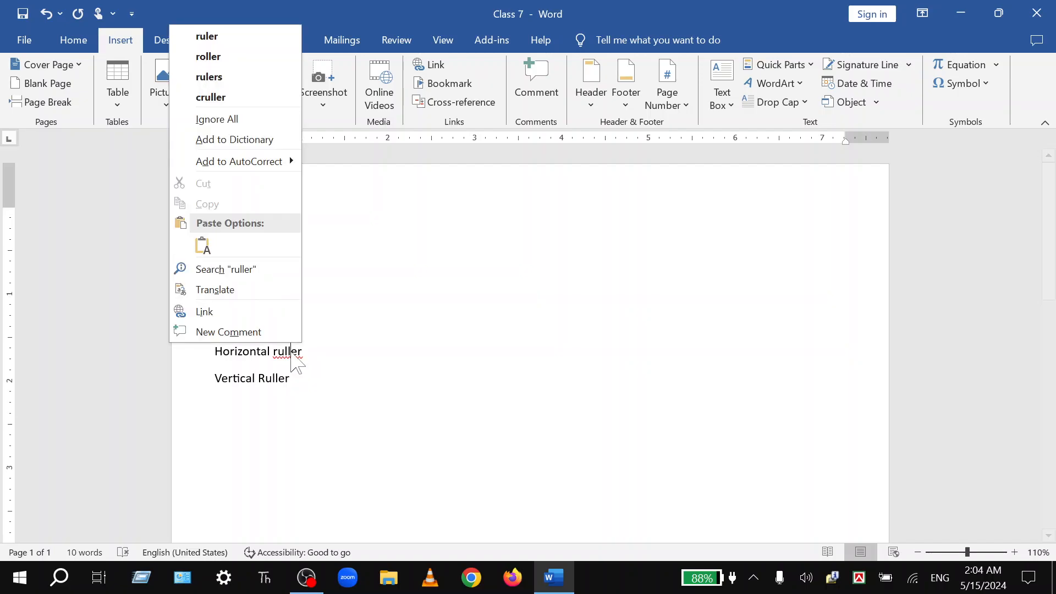
{"action": "left_click", "coordinate": [218, 37]}
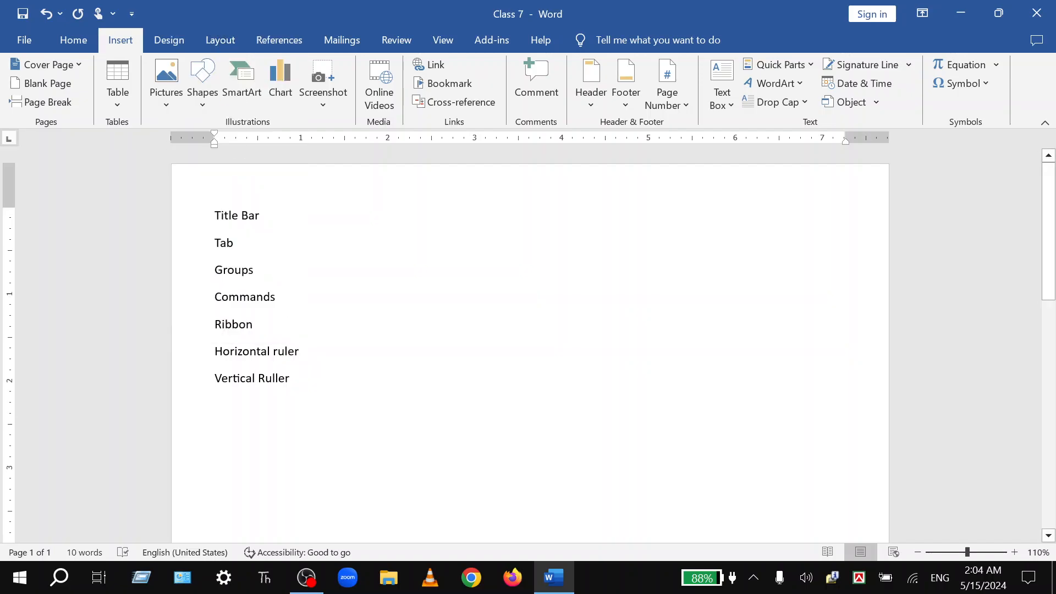
{"action": "right_click", "coordinate": [278, 379]}
{"action": "key", "text": "Escape"}
{"action": "key", "text": "BackSpace"}
{"action": "key", "text": "End"}
Add the lines "Active Area/ page" and "Inactive Area" below "Vertical Ruler".
{"action": "scroll", "coordinate": [530, 352], "scroll_direction": "down", "scroll_amount": 1}
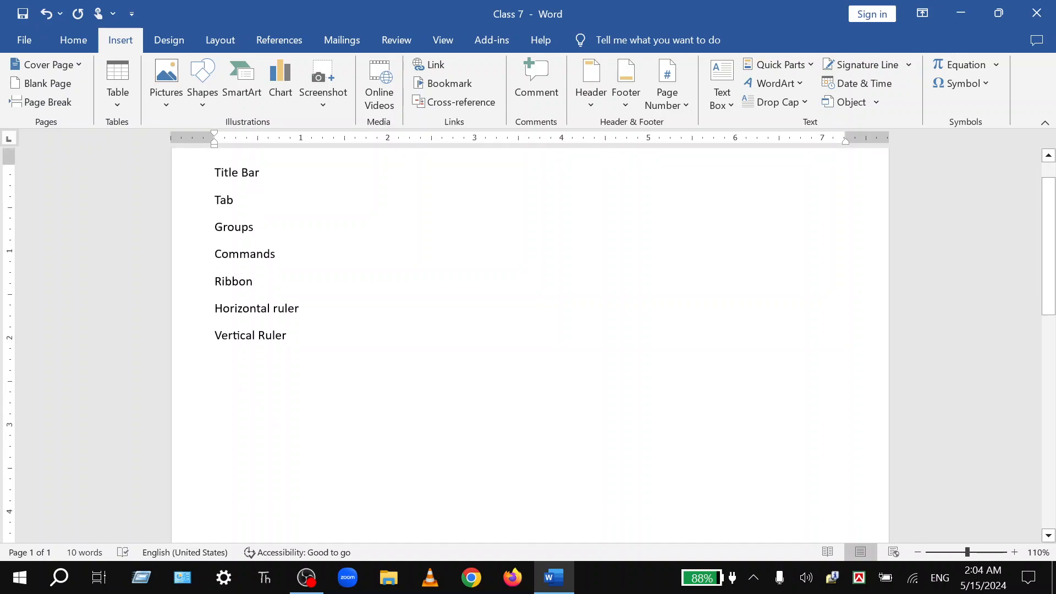
{"action": "scroll", "coordinate": [529, 352], "scroll_direction": "up", "scroll_amount": 1}
{"action": "key", "text": "Return"}
{"action": "type", "text": "Active Area?"}
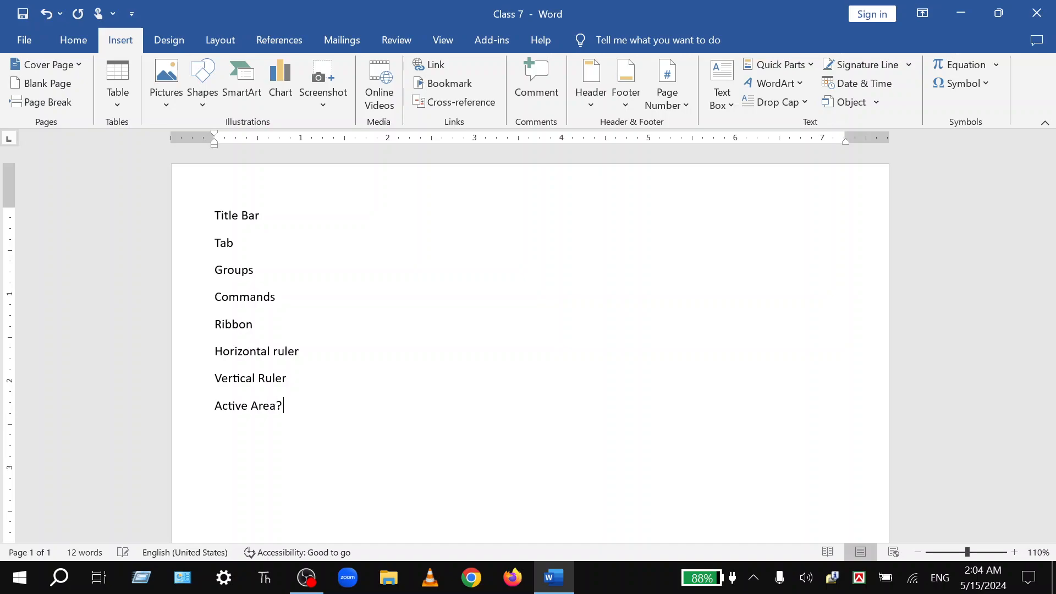
{"action": "key", "text": "BackSpace"}
{"action": "key", "text": "BackSpace"}
{"action": "type", "text": "a/ page"}
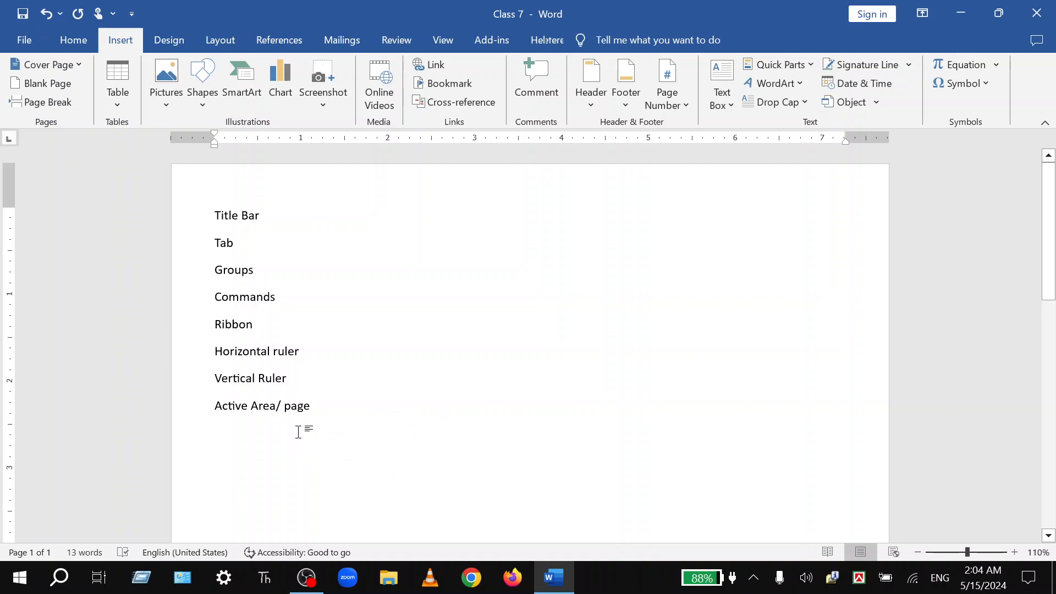
{"action": "key", "text": "Return"}
{"action": "type", "text": "Inactive Area"}
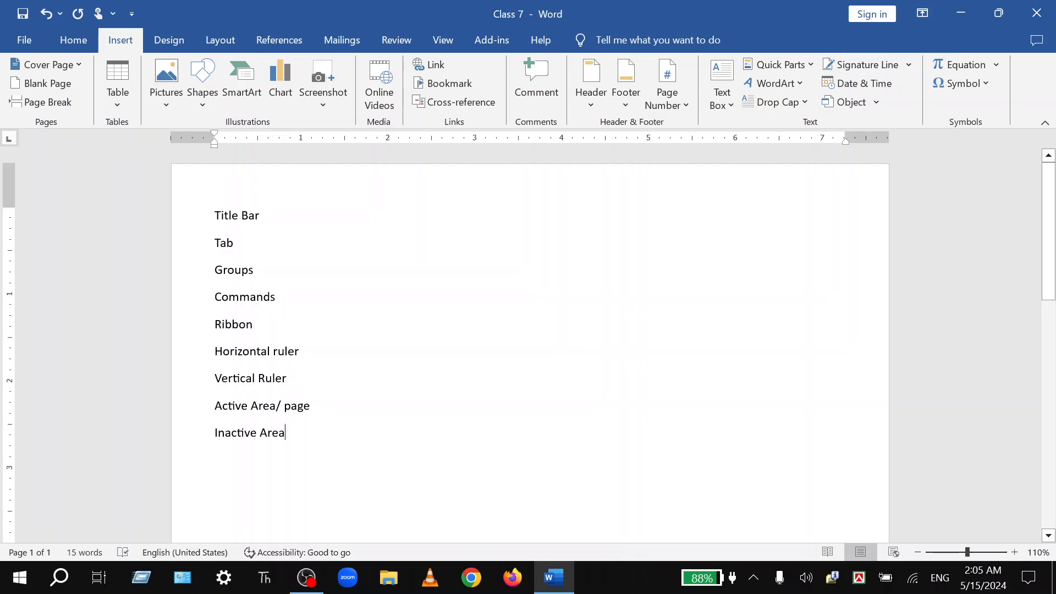
{"action": "left_click", "coordinate": [96, 299]}
{"action": "left_click", "coordinate": [955, 296]}
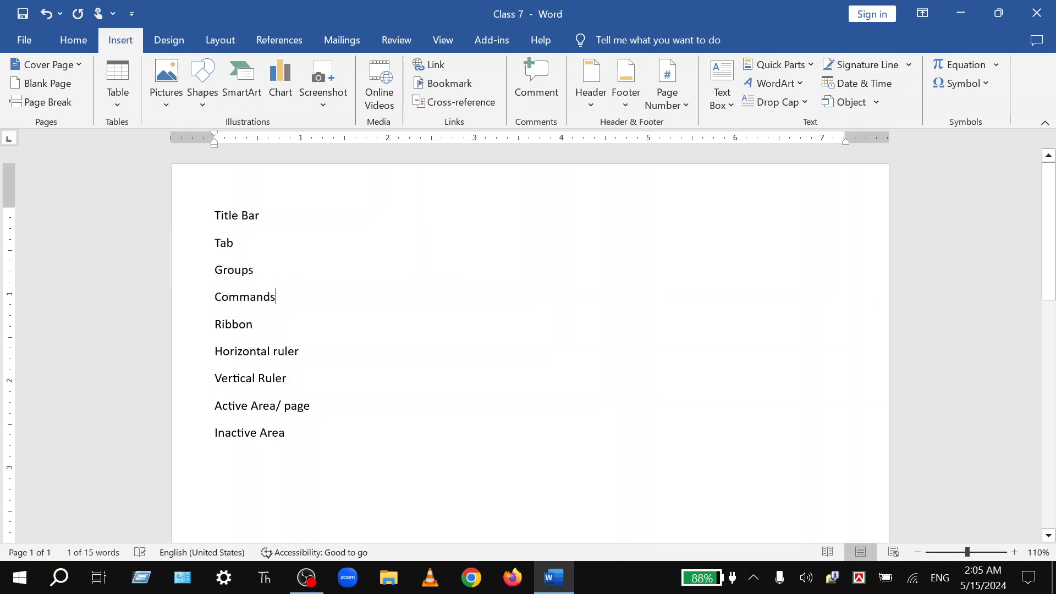
{"action": "left_click", "coordinate": [57, 311]}
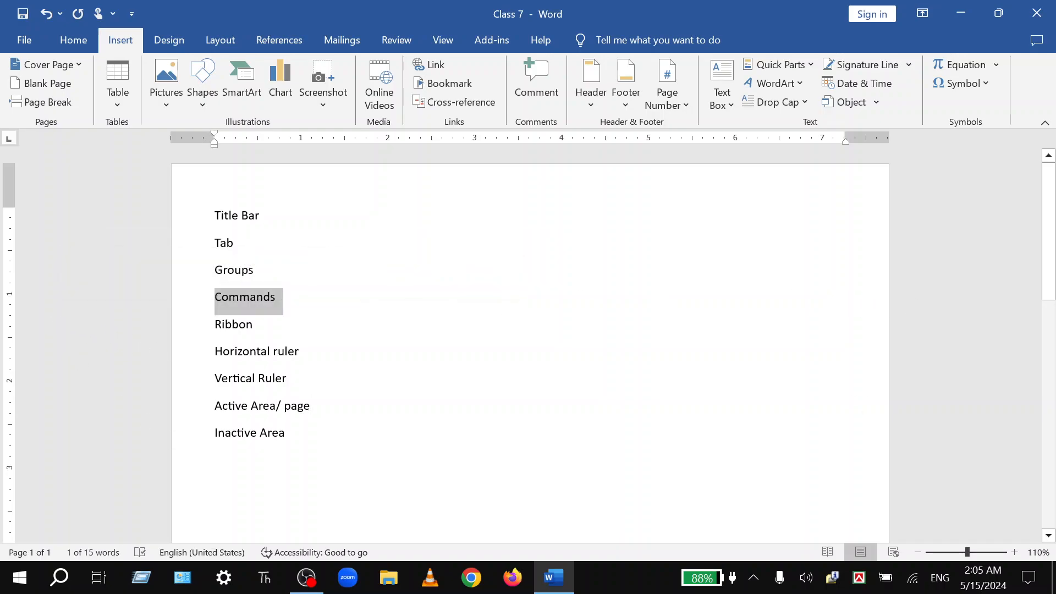
Add the line "Status bar" below "Inactive Area" in the list.
{"action": "left_click", "coordinate": [321, 493]}
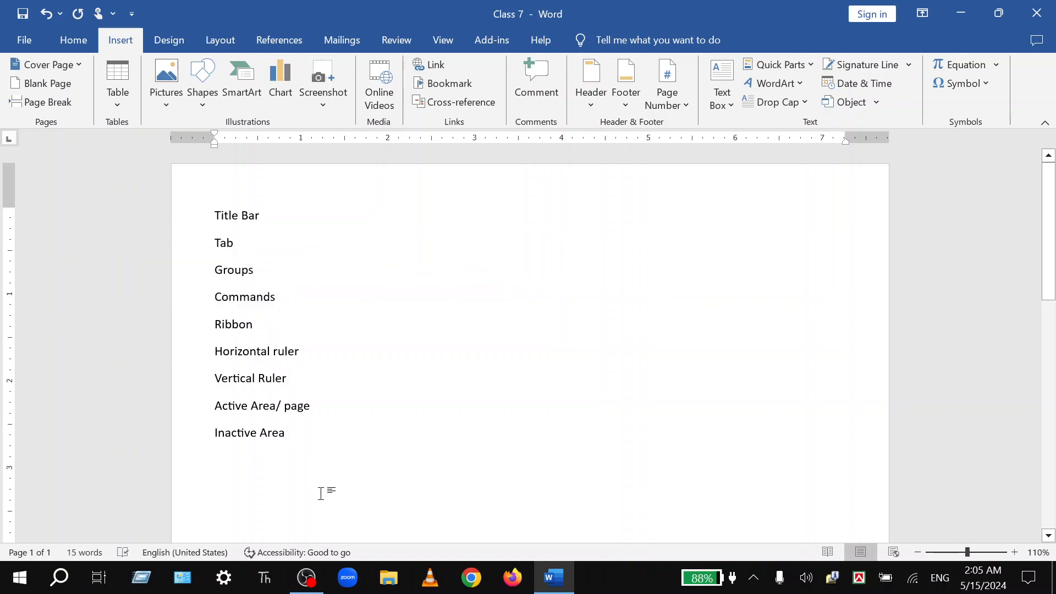
{"action": "scroll", "coordinate": [321, 430], "scroll_direction": "down", "scroll_amount": 1}
{"action": "left_click", "coordinate": [319, 431]}
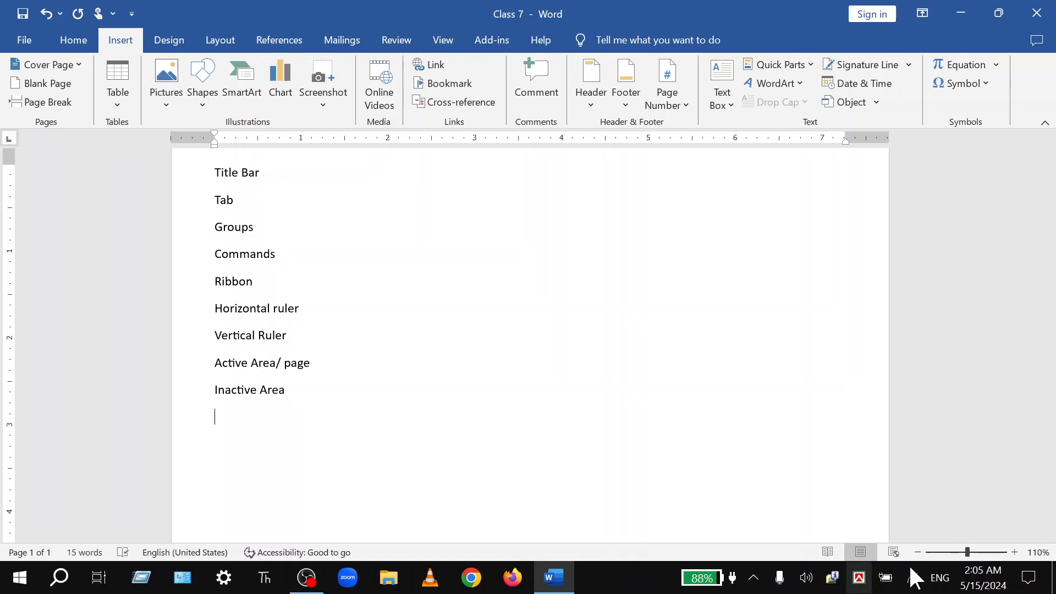
{"action": "type", "text": "Status bar"}
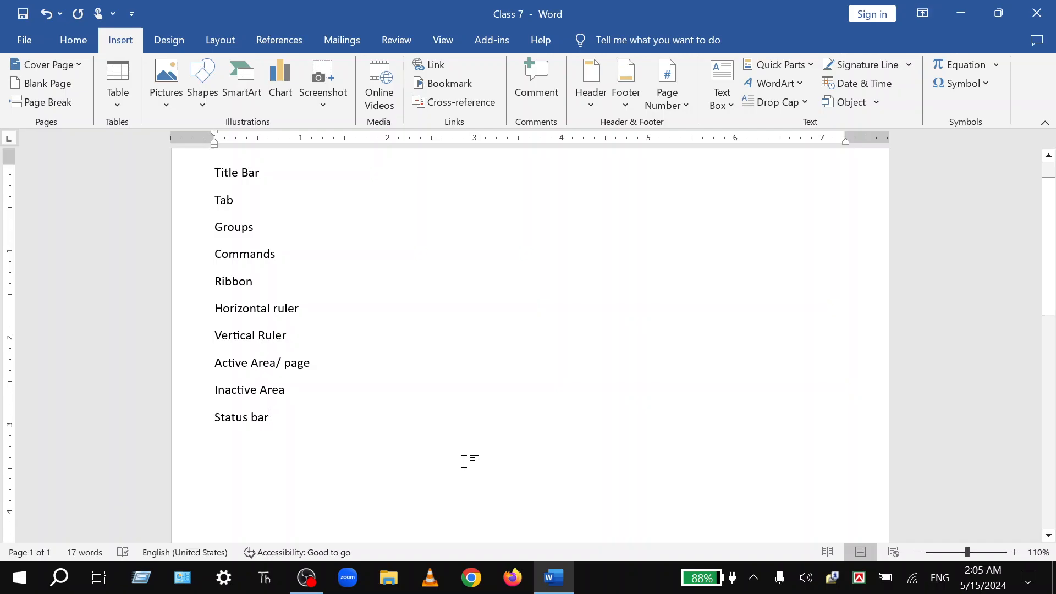
{"action": "scroll", "coordinate": [401, 419], "scroll_direction": "down", "scroll_amount": 8}
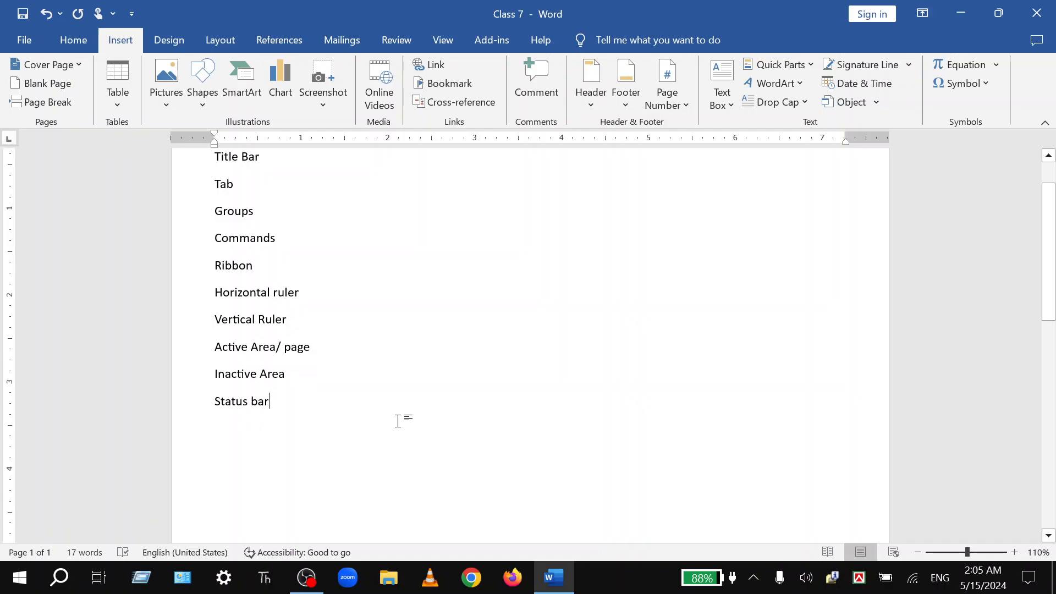
{"action": "scroll", "coordinate": [397, 420], "scroll_direction": "up", "scroll_amount": 10}
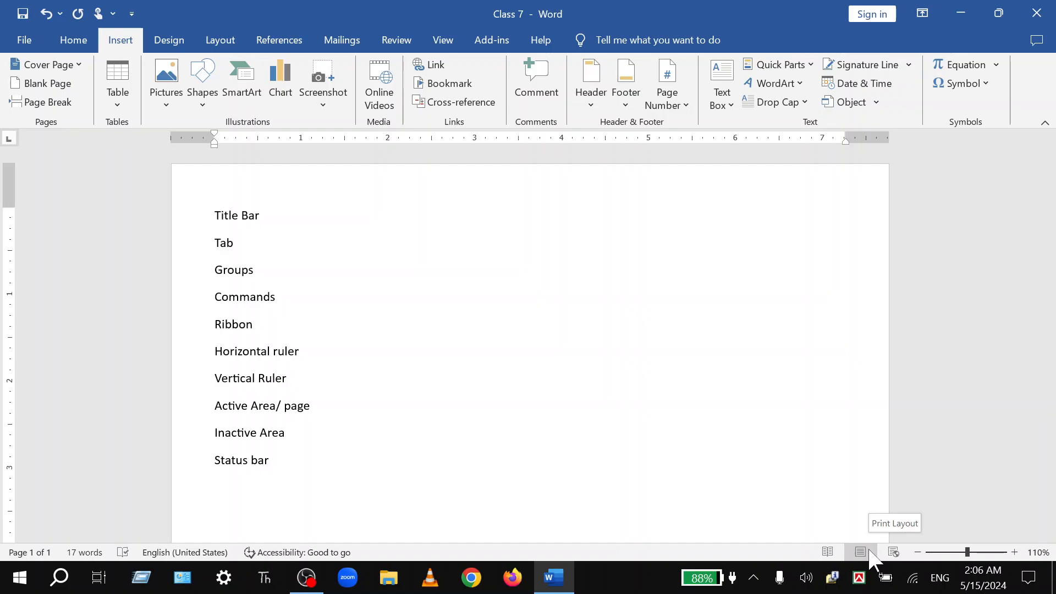
Switch the document view to Read Mode, to Web Layout, and back to Print Layout.
{"action": "left_click", "coordinate": [828, 552]}
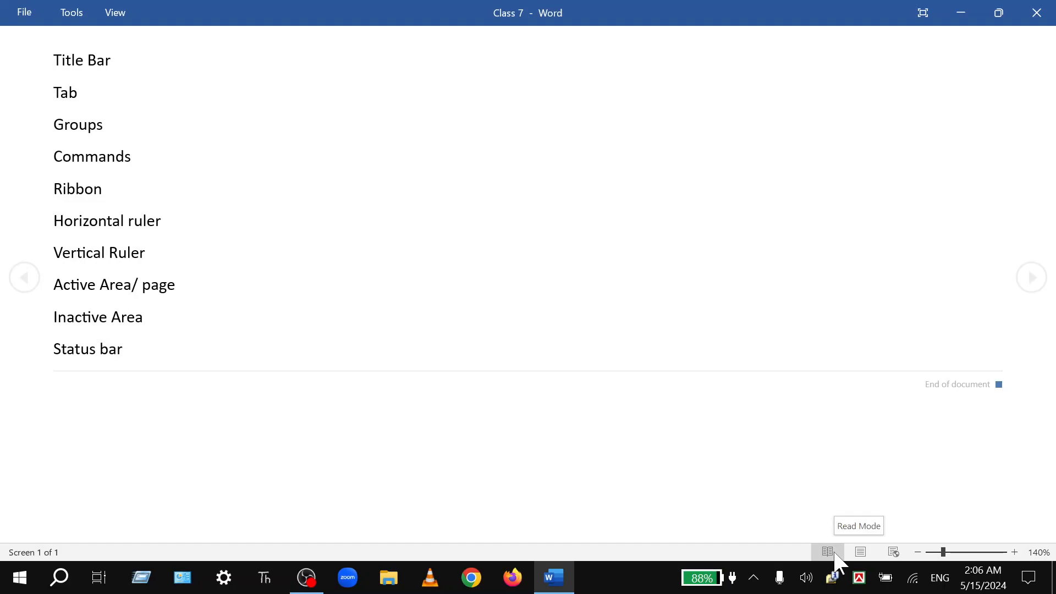
{"action": "left_click", "coordinate": [894, 552]}
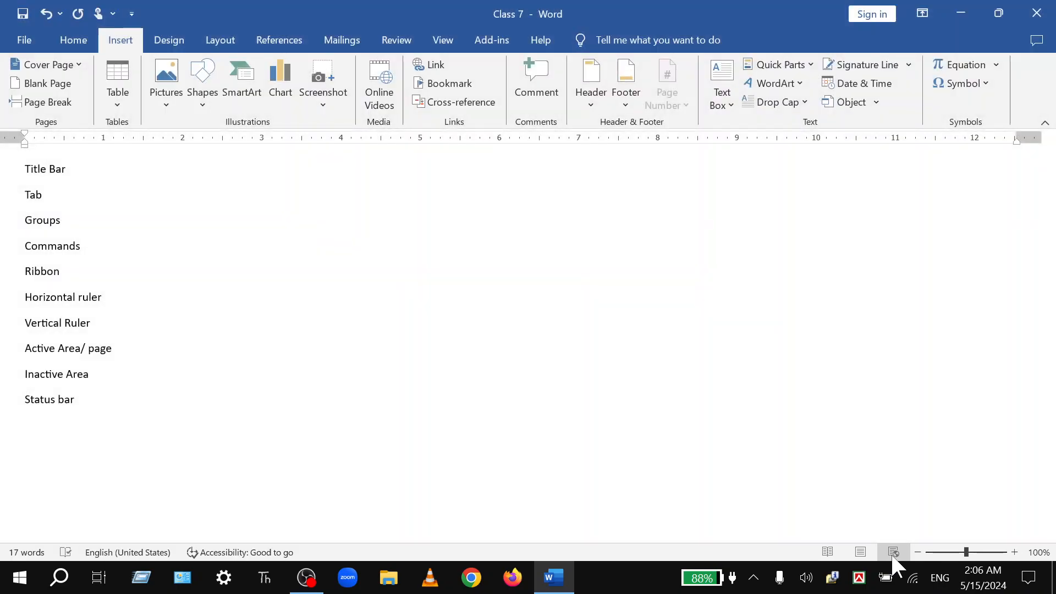
{"action": "left_click", "coordinate": [862, 554]}
{"action": "scroll", "coordinate": [529, 345], "scroll_direction": "down", "scroll_amount": 1}
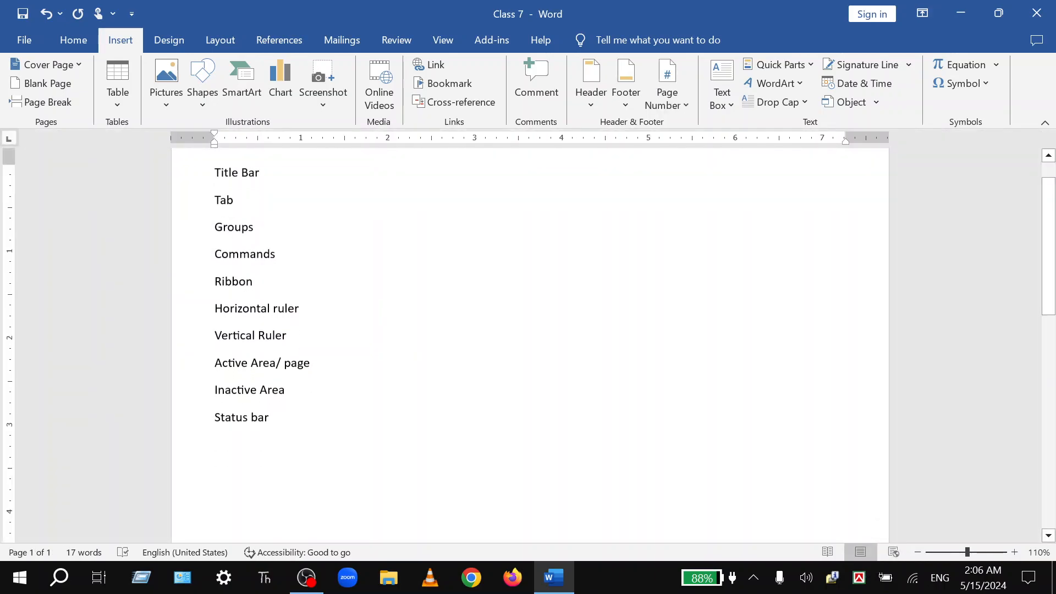
{"action": "scroll", "coordinate": [529, 345], "scroll_direction": "down", "scroll_amount": 3}
{"action": "scroll", "coordinate": [529, 345], "scroll_direction": "up", "scroll_amount": 3}
{"action": "scroll", "coordinate": [529, 346], "scroll_direction": "up", "scroll_amount": 1}
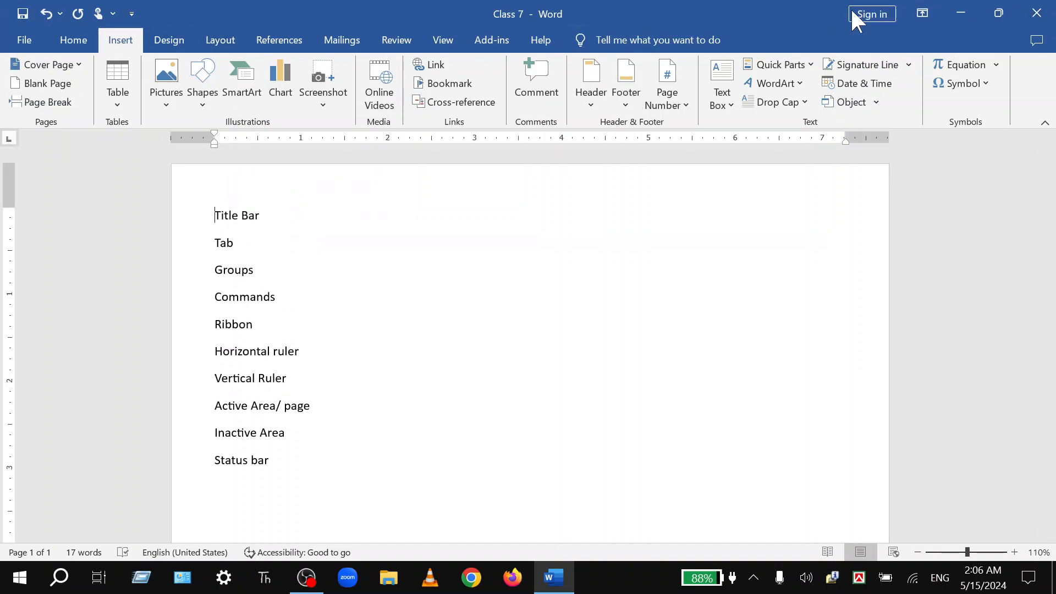
Display the Home commands and zoom the document in to 160%.
{"action": "left_click", "coordinate": [72, 40]}
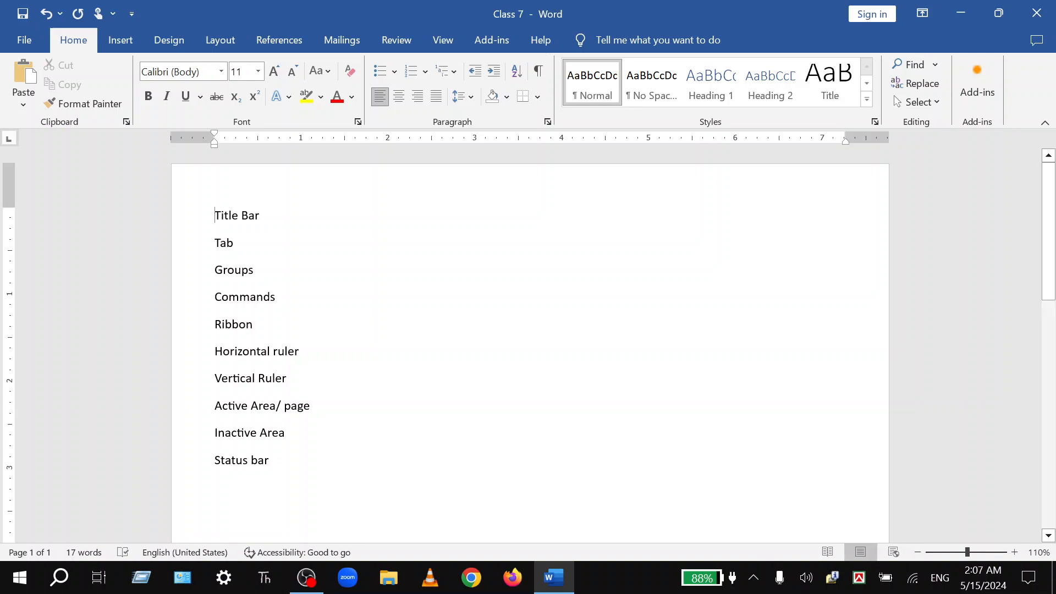
{"action": "left_click", "coordinate": [1013, 551]}
{"action": "left_click", "coordinate": [1013, 552]}
{"action": "left_click", "coordinate": [1013, 552]}
{"action": "left_click", "coordinate": [1013, 552]}
{"action": "left_click", "coordinate": [1013, 551]}
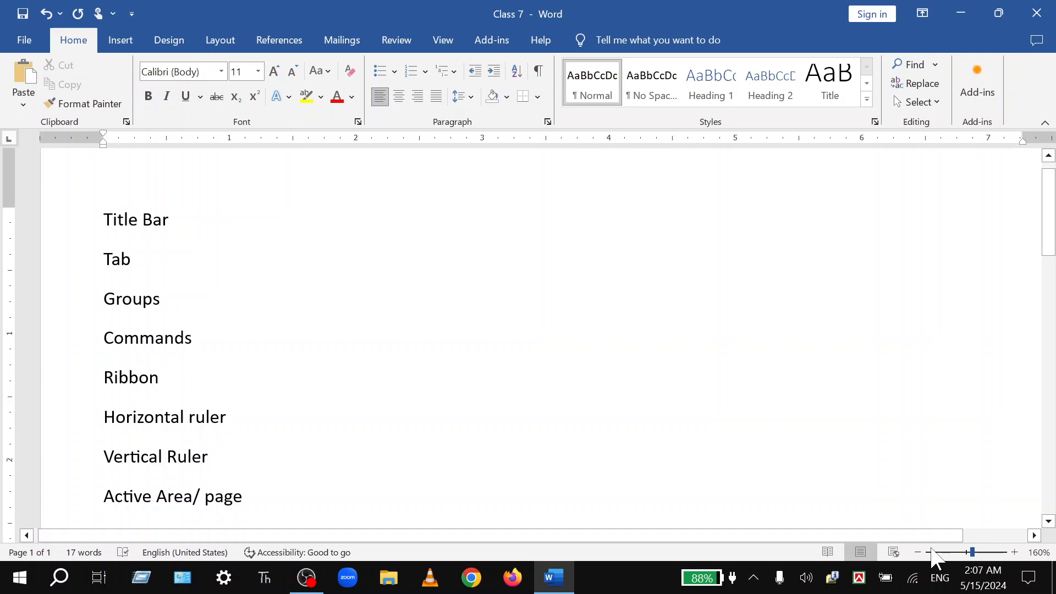
Zoom the document out to 100%.
{"action": "left_click", "coordinate": [916, 551]}
{"action": "left_click", "coordinate": [916, 551]}
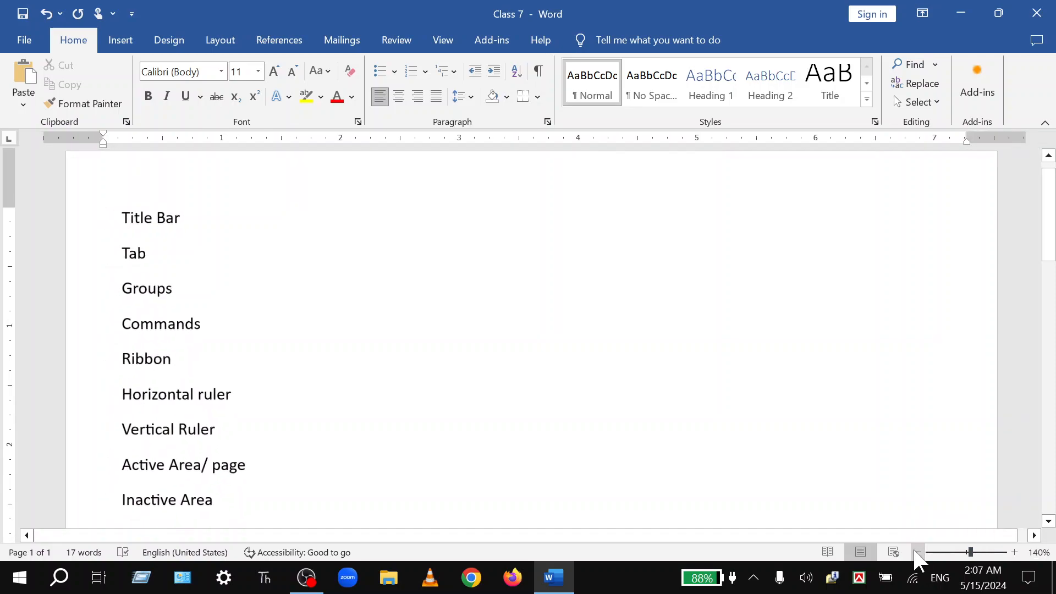
{"action": "left_click", "coordinate": [917, 552]}
{"action": "left_click", "coordinate": [916, 551]}
{"action": "left_click", "coordinate": [917, 551]}
{"action": "left_click", "coordinate": [916, 552]}
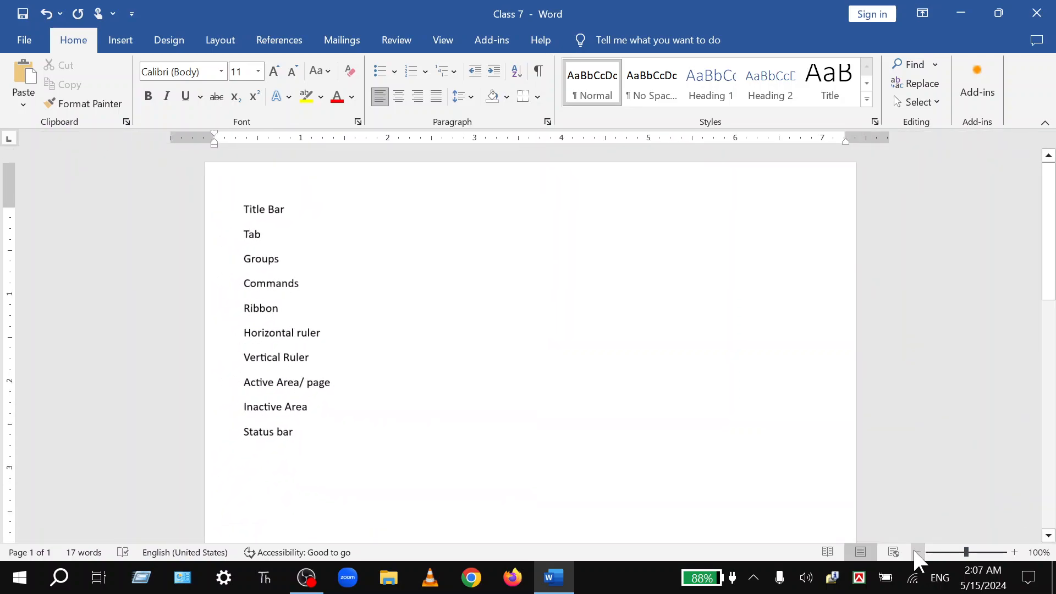